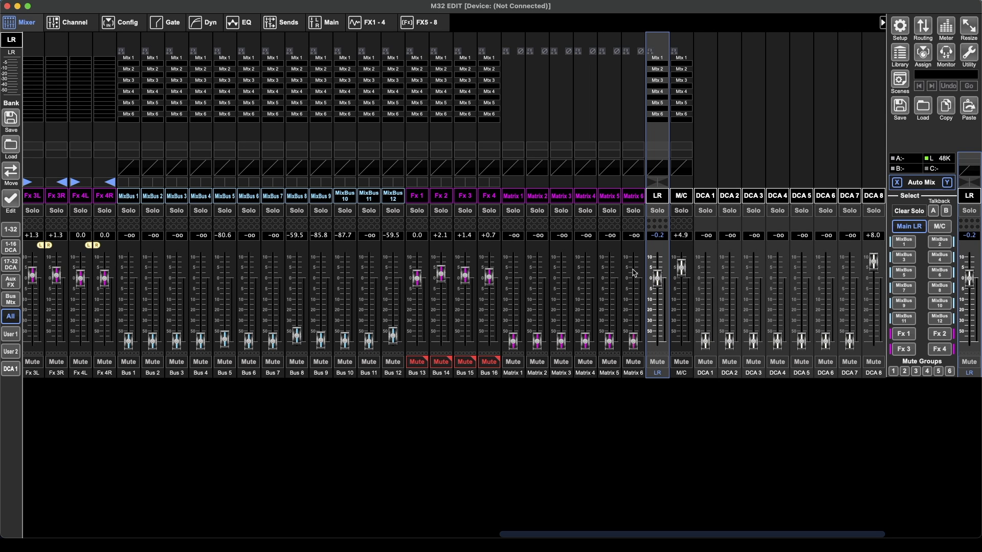
# Step: Step through the Matrix 5, LR and M/C strips, then settle on the Bus 4 strip
pyautogui.click(598, 199)
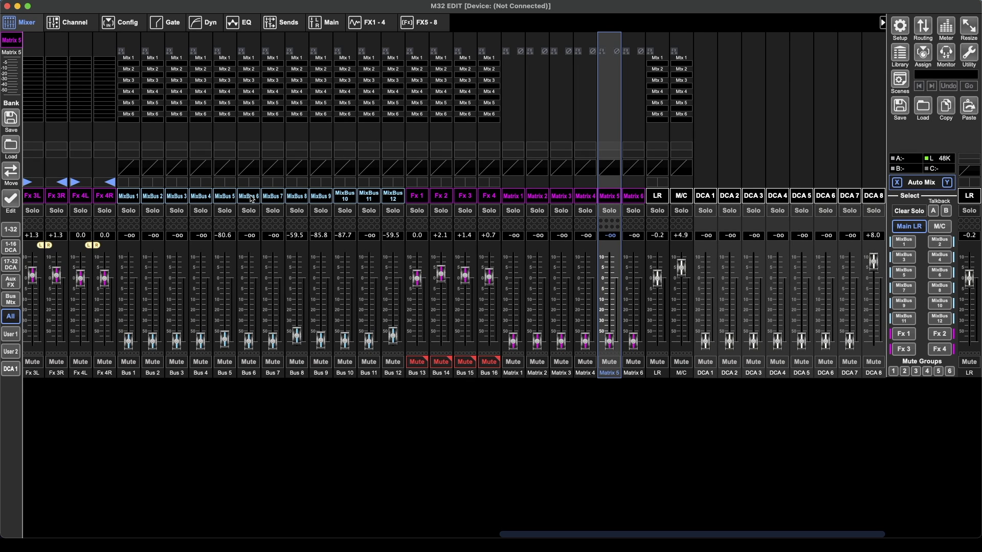
pyautogui.click(664, 198)
pyautogui.click(685, 200)
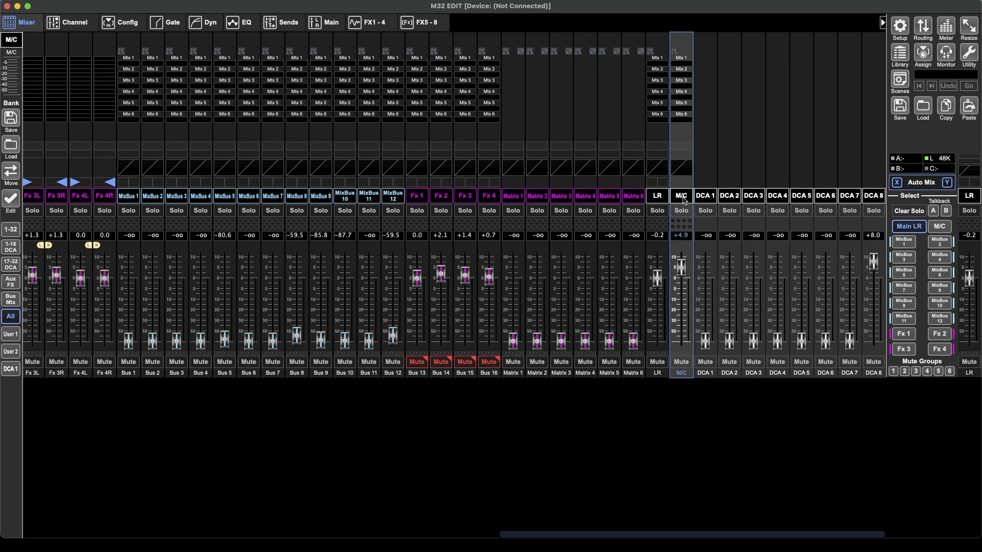
pyautogui.click(204, 197)
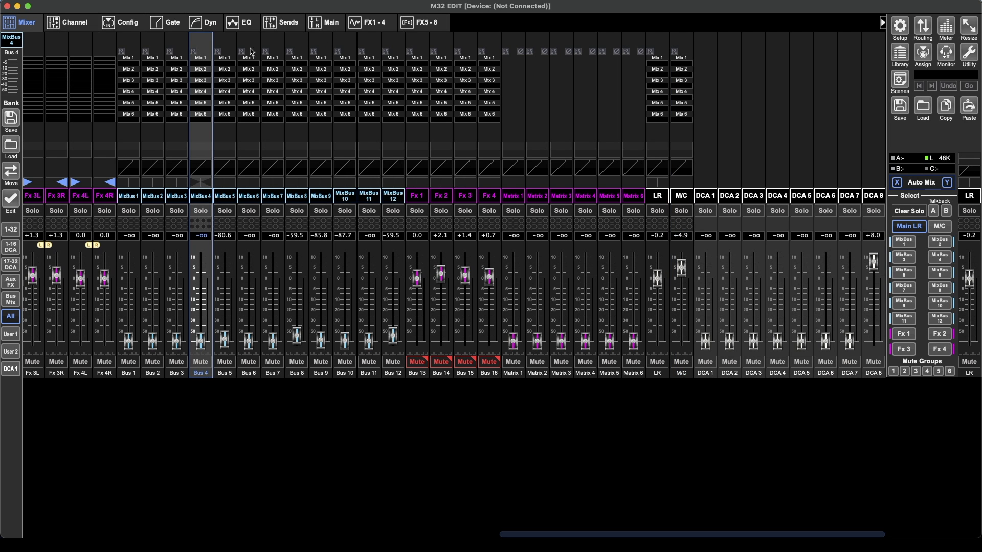
# Step: Raise MixBus 4's sends to Matrix 1–4 to -12.0, -4.3, -21.0 and -28.0
pyautogui.click(290, 24)
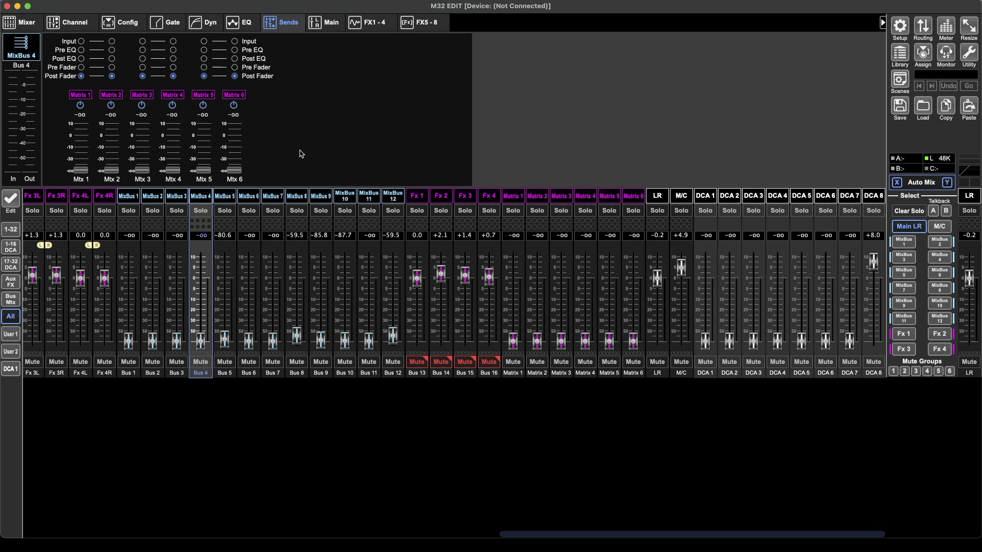
pyautogui.moveTo(82, 172); pyautogui.dragTo(112, 139)
pyautogui.moveTo(149, 169); pyautogui.dragTo(174, 157)
# Step: Check the sends on Bus 6, MixBus 10 and LR, then return to the mixer overview
pyautogui.click(256, 197)
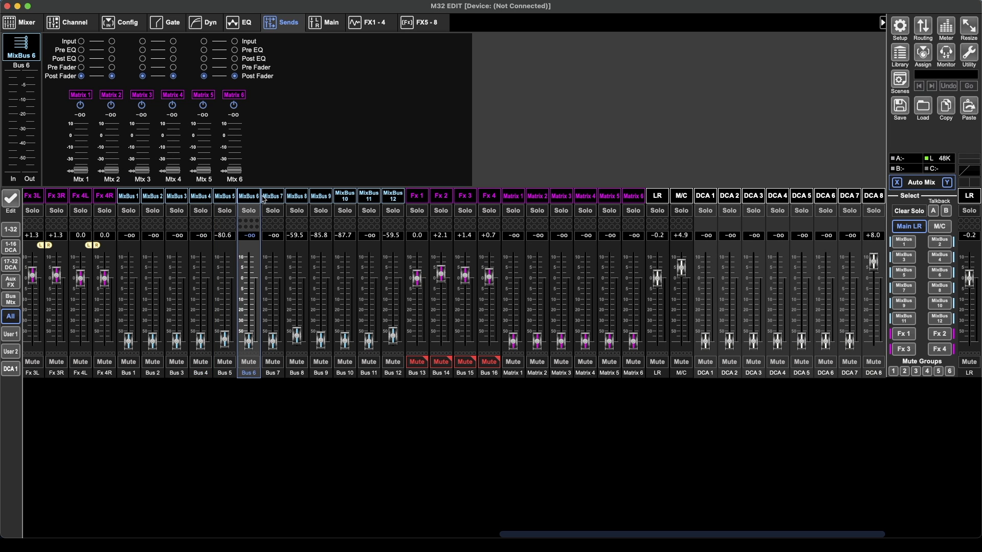
pyautogui.click(339, 198)
pyautogui.click(658, 202)
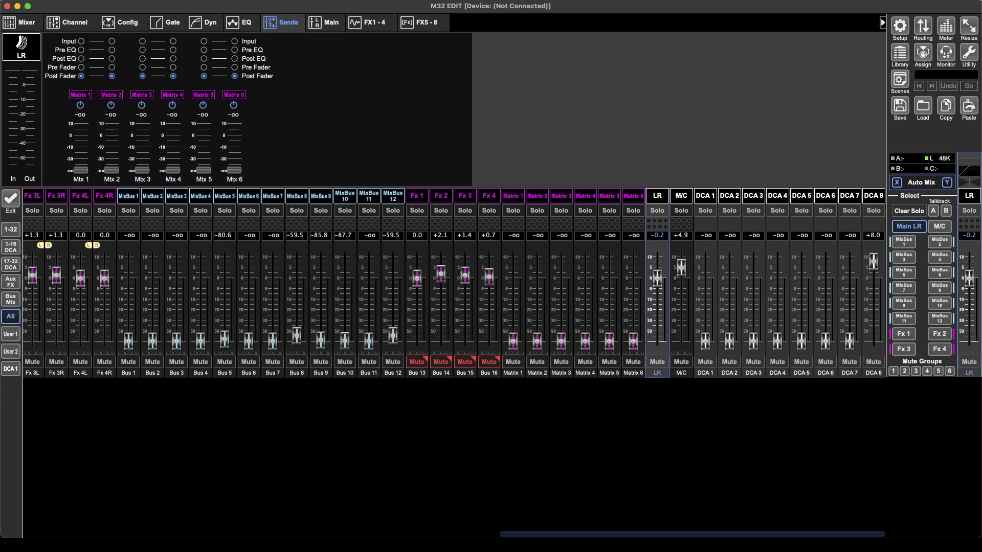
pyautogui.click(25, 23)
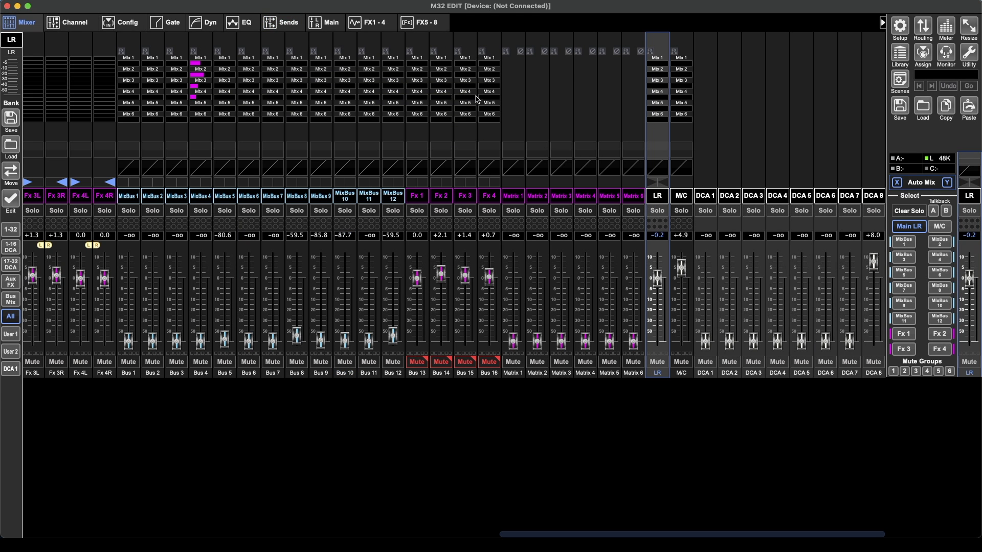
# Step: Read the matrix send levels on the overview, then reselect the Bus 4 strip
pyautogui.moveTo(674, 123)
pyautogui.moveTo(341, 107)
pyautogui.click(205, 196)
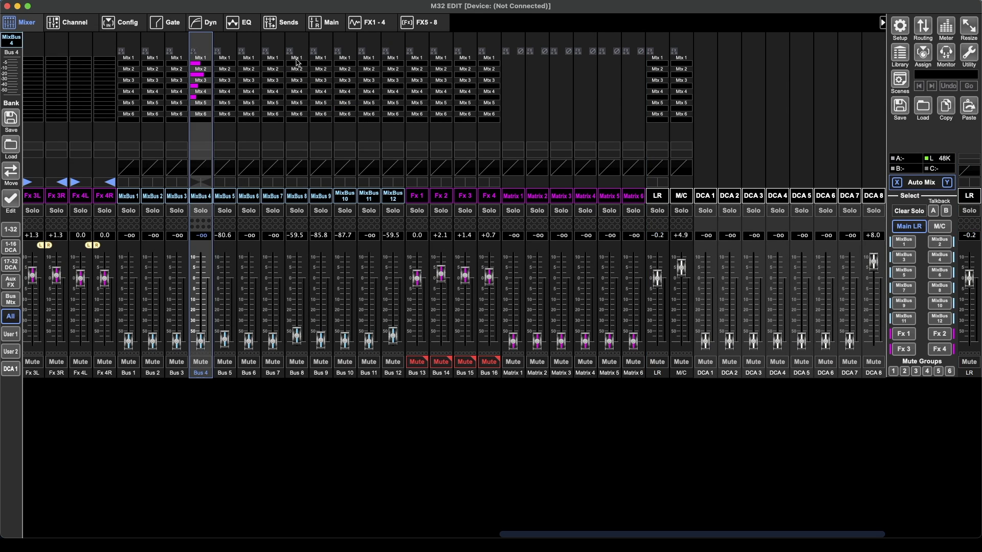
# Step: Show MixBus 4's sends and bring up the Routing window, moved to screen centre
pyautogui.click(289, 24)
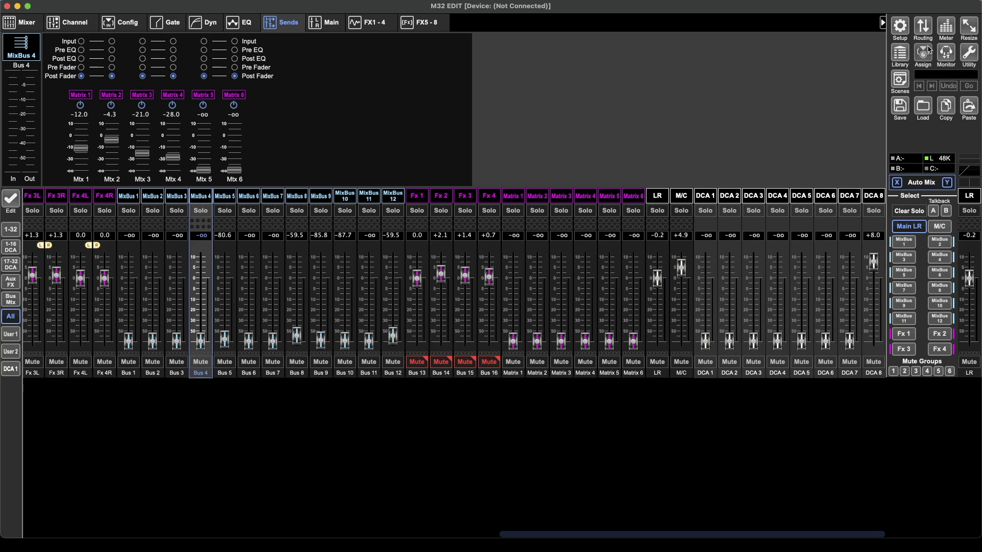
pyautogui.click(925, 28)
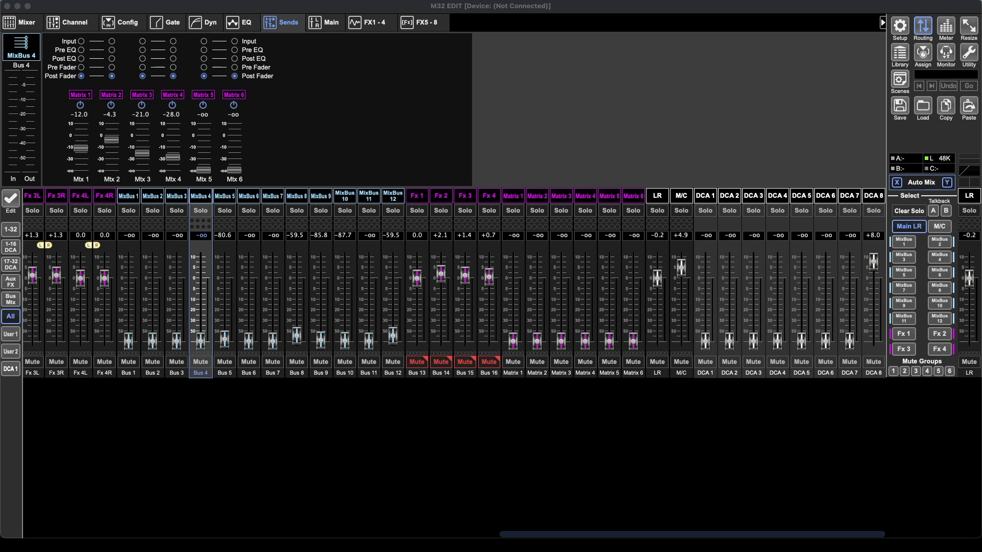
pyautogui.moveTo(341, 89); pyautogui.dragTo(574, 93)
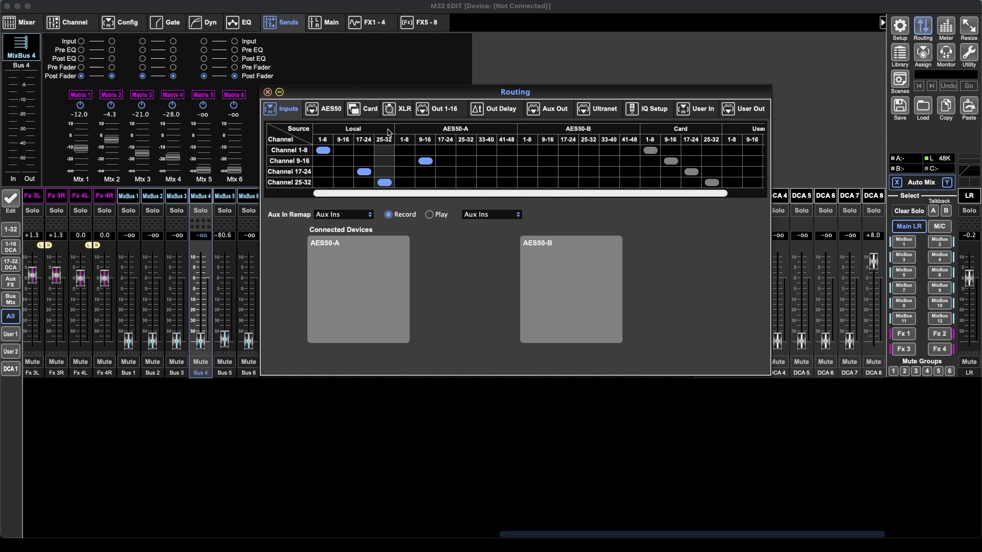
# Step: On the Aux Out routing page, feed Aux Outs 1–6 from Matrix 1–6
pyautogui.click(448, 113)
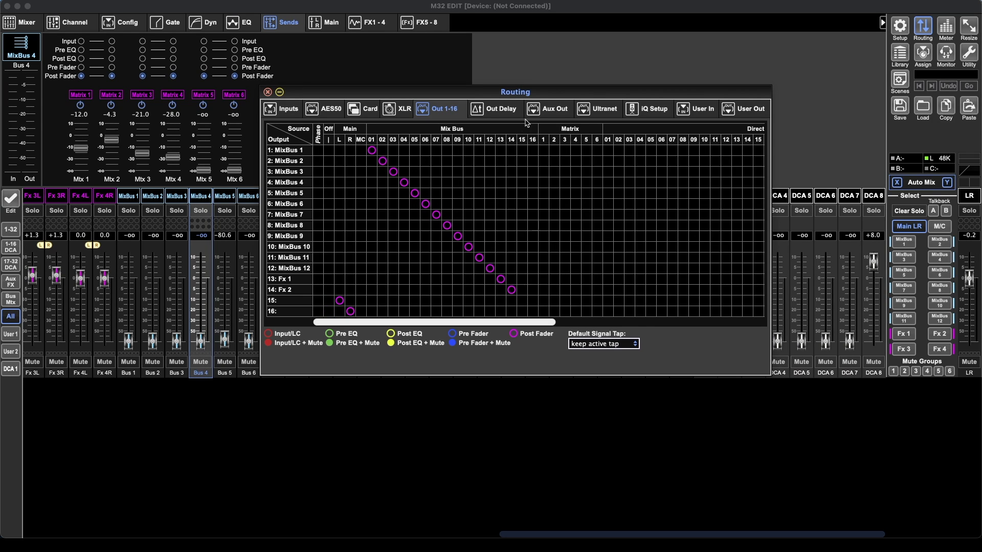
pyautogui.click(550, 112)
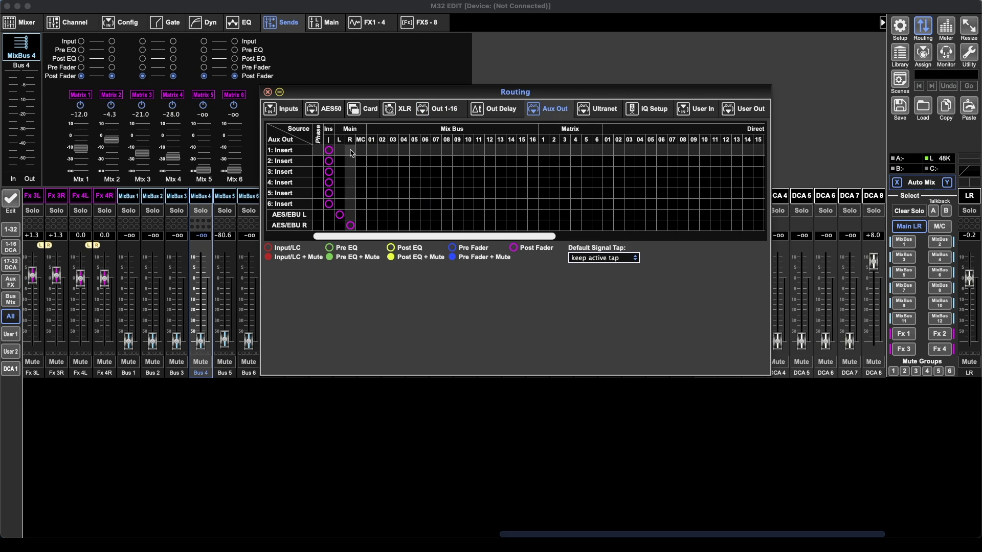
pyautogui.click(544, 151)
pyautogui.click(555, 161)
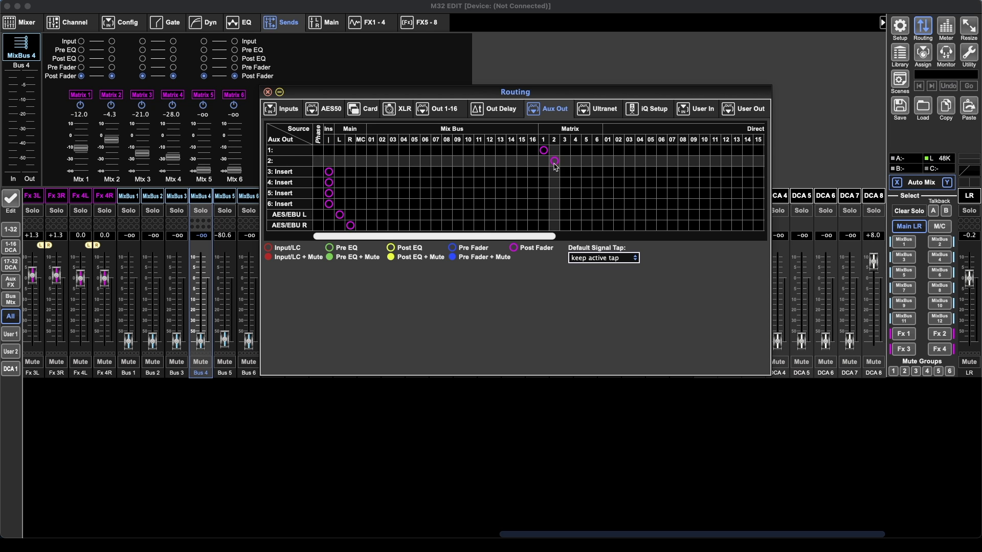
pyautogui.click(566, 172)
pyautogui.click(576, 183)
pyautogui.click(586, 193)
pyautogui.click(608, 204)
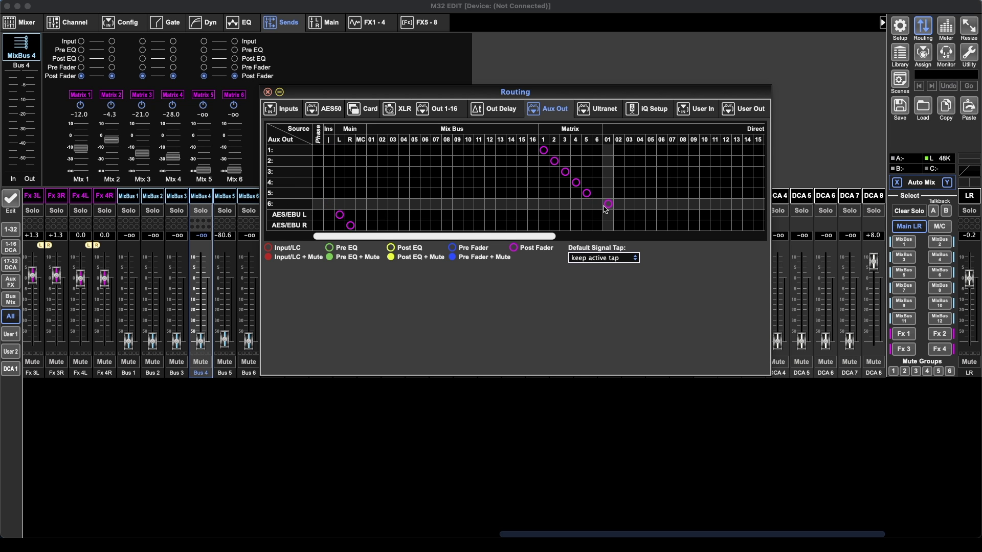
pyautogui.click(598, 204)
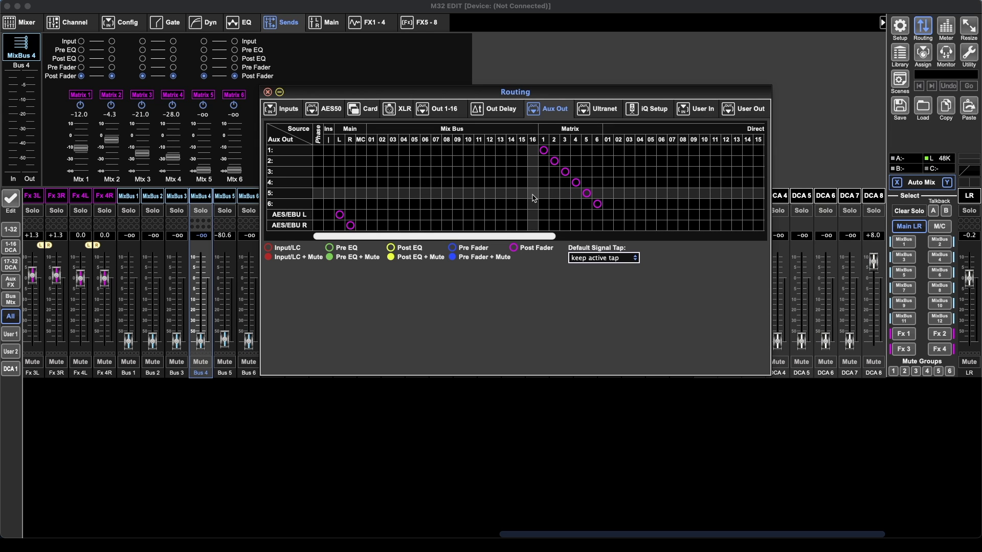
# Step: Set Aux Out 1 to tap Matrix 1 pre-fader
pyautogui.click(459, 110)
pyautogui.click(564, 110)
pyautogui.rightClick(543, 151)
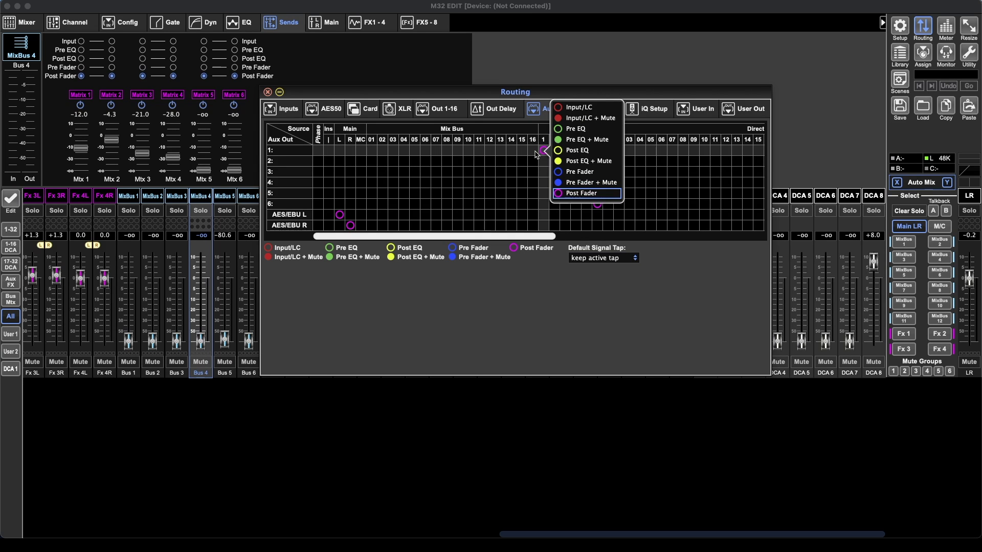
pyautogui.click(588, 171)
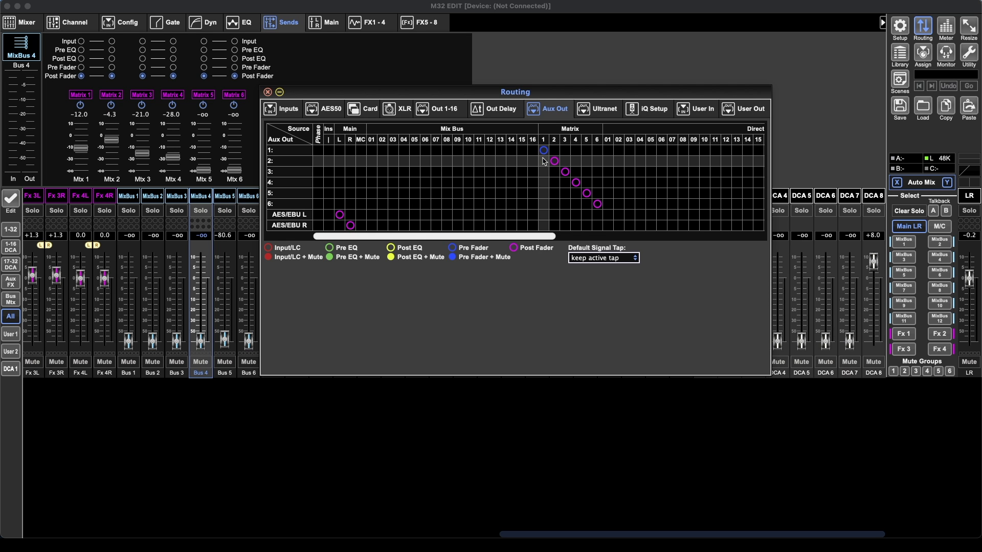
# Step: Close the Routing window and select the Matrix 1 strip on the mixer overview
pyautogui.click(266, 93)
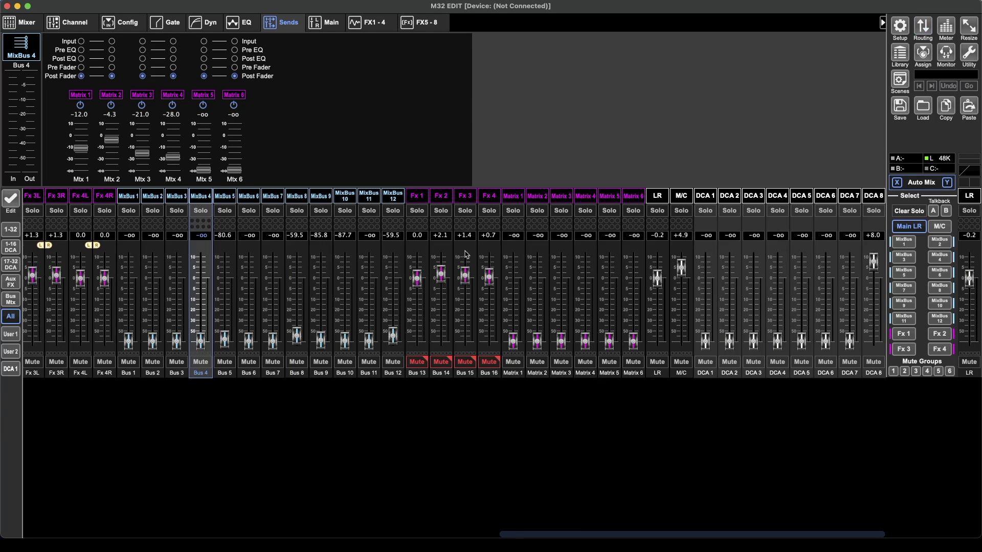
pyautogui.click(416, 198)
pyautogui.click(502, 200)
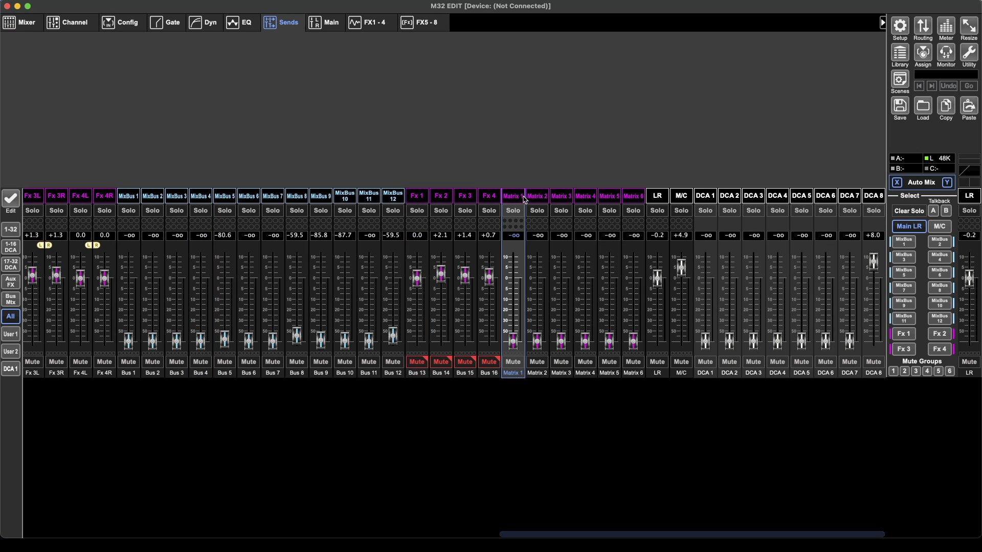
pyautogui.click(42, 24)
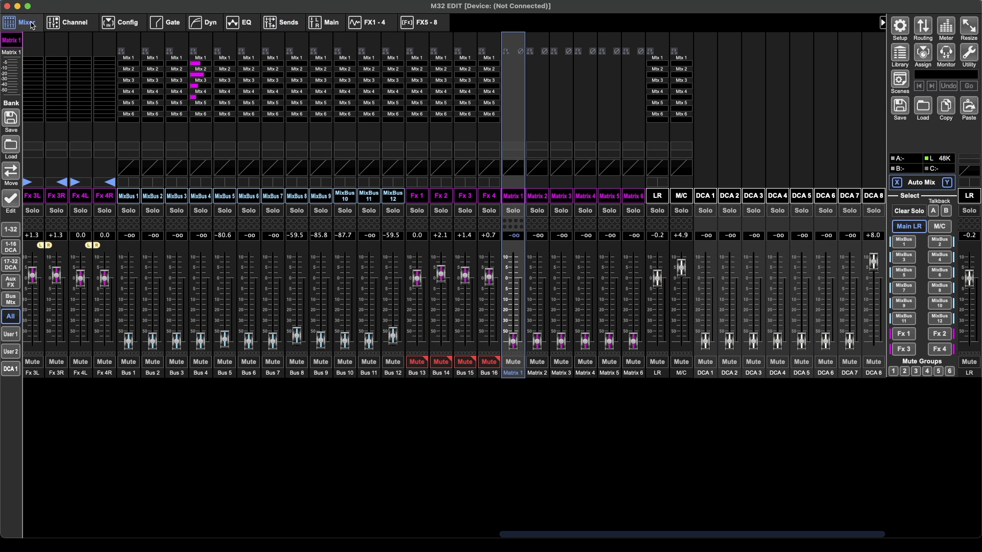
# Step: Stereo-link Matrix 1 with Matrix 2 in its channel settings and dismiss the prompt
pyautogui.click(60, 25)
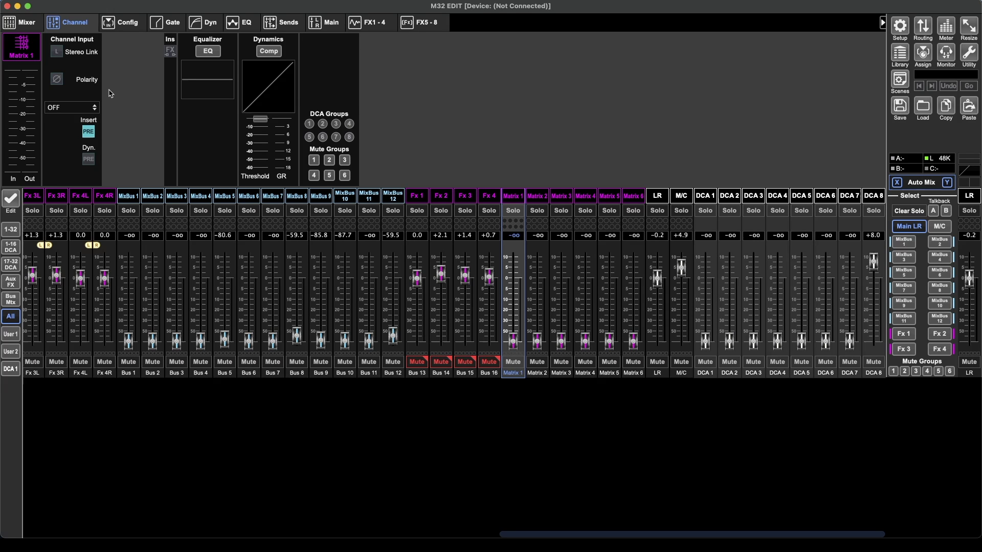
pyautogui.click(56, 52)
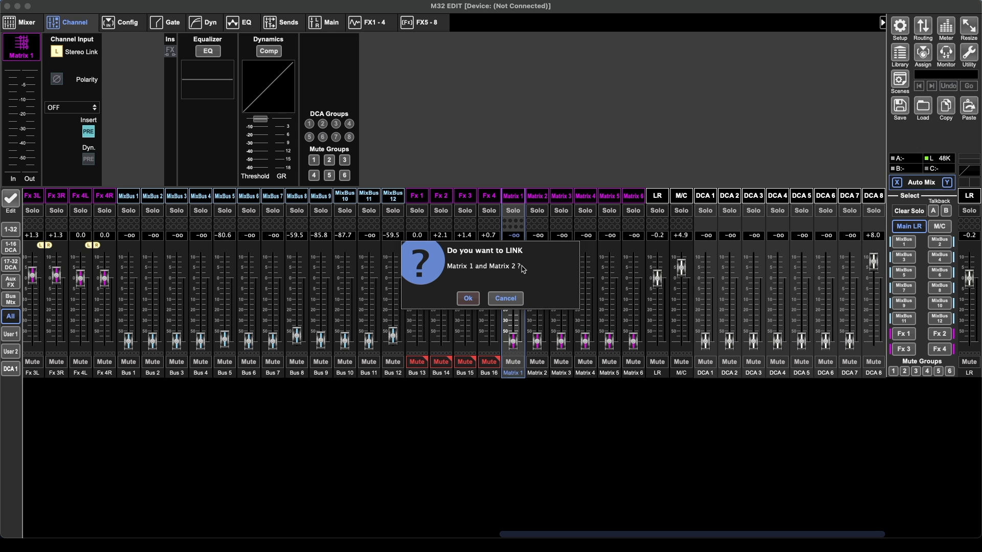
pyautogui.click(505, 298)
pyautogui.scroll(1, 565, 288)
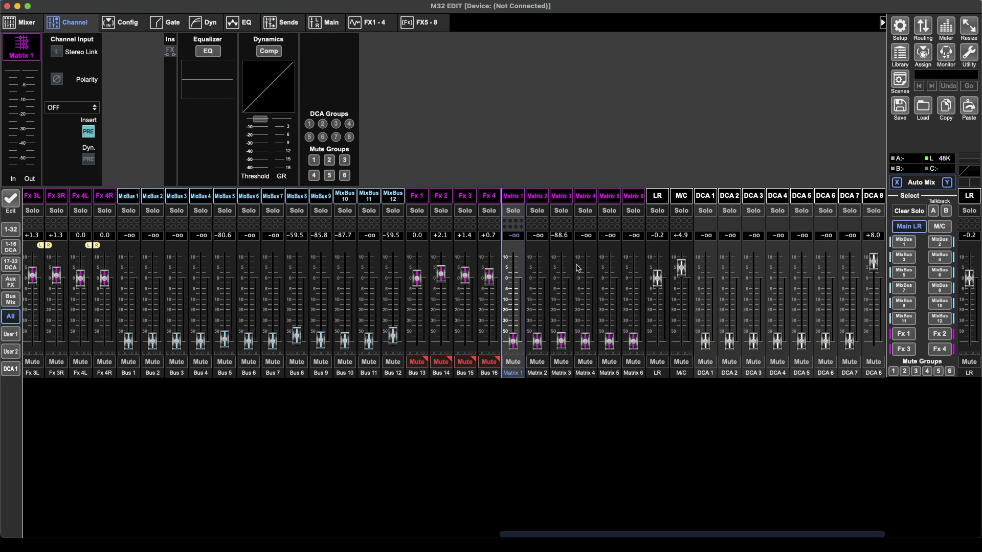
# Step: Check the send levels of Matrix 2, Matrix 1 and MixBus 9
pyautogui.click(536, 196)
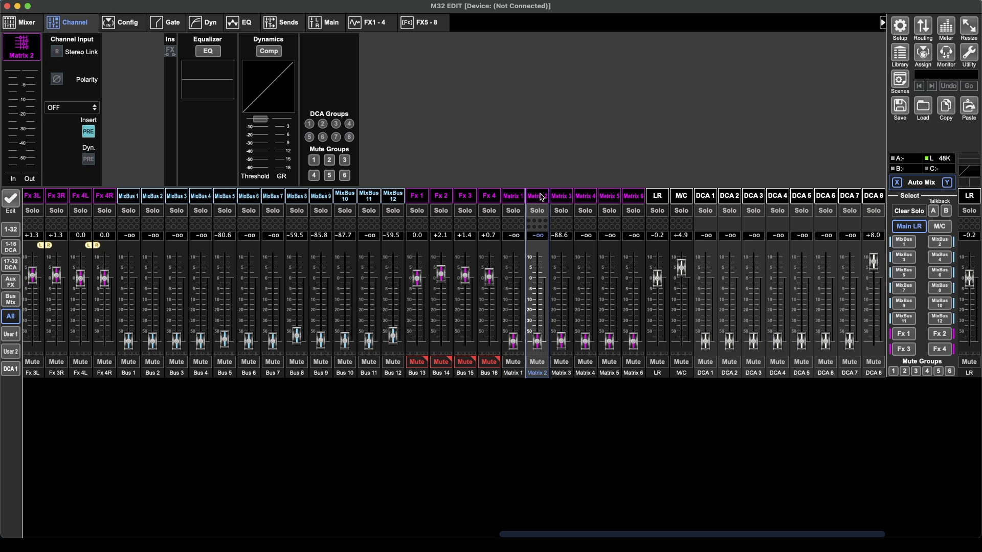
pyautogui.click(504, 195)
pyautogui.click(292, 25)
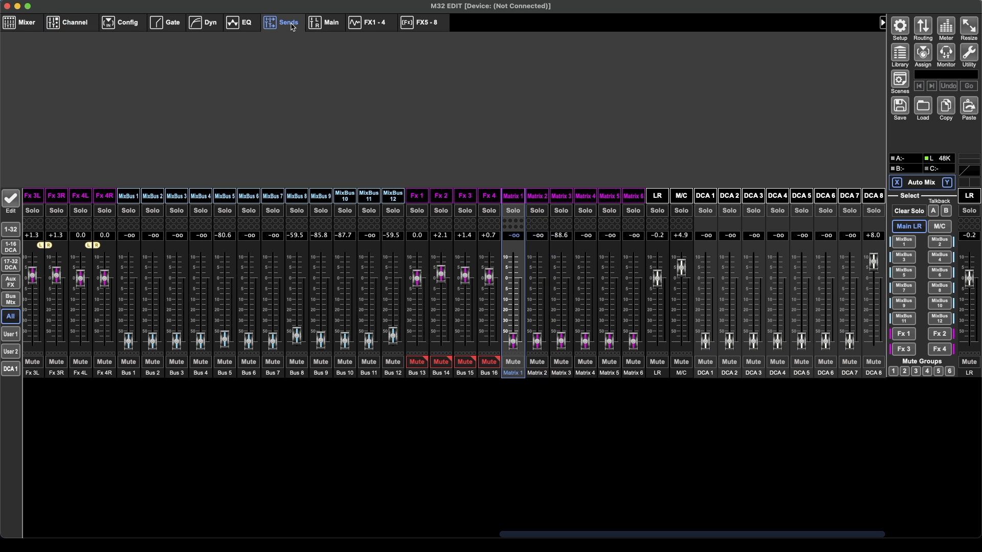
pyautogui.click(329, 198)
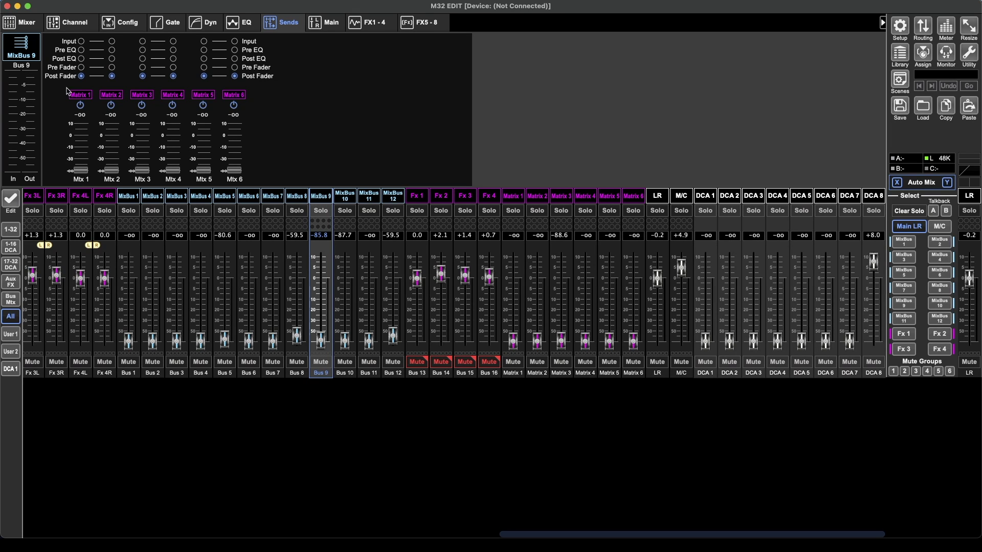
# Step: In the overview grid, send Bus 6 to Matrix 1, Bus 7 to Matrix 3, Bus 10 to Matrix 2
pyautogui.click(30, 25)
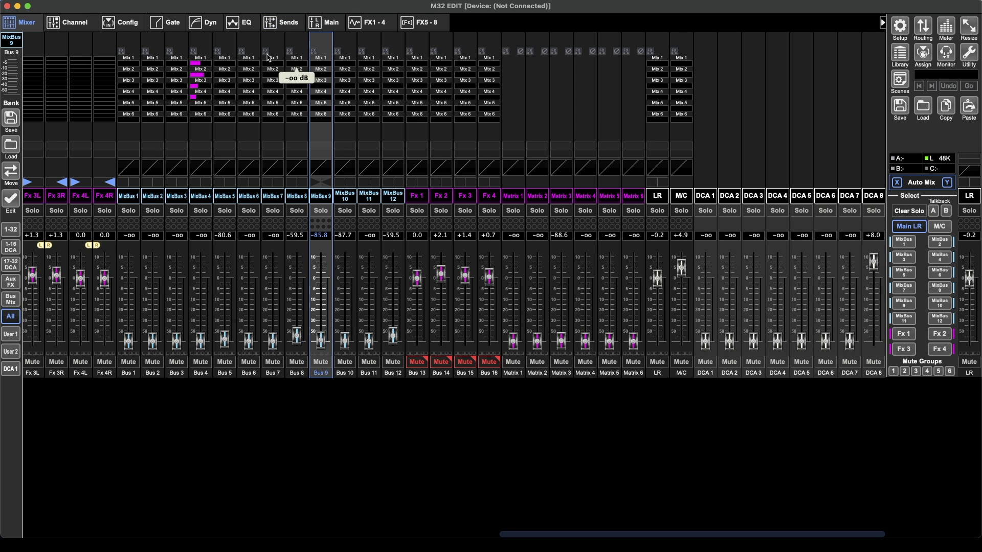
pyautogui.moveTo(240, 63); pyautogui.dragTo(270, 86)
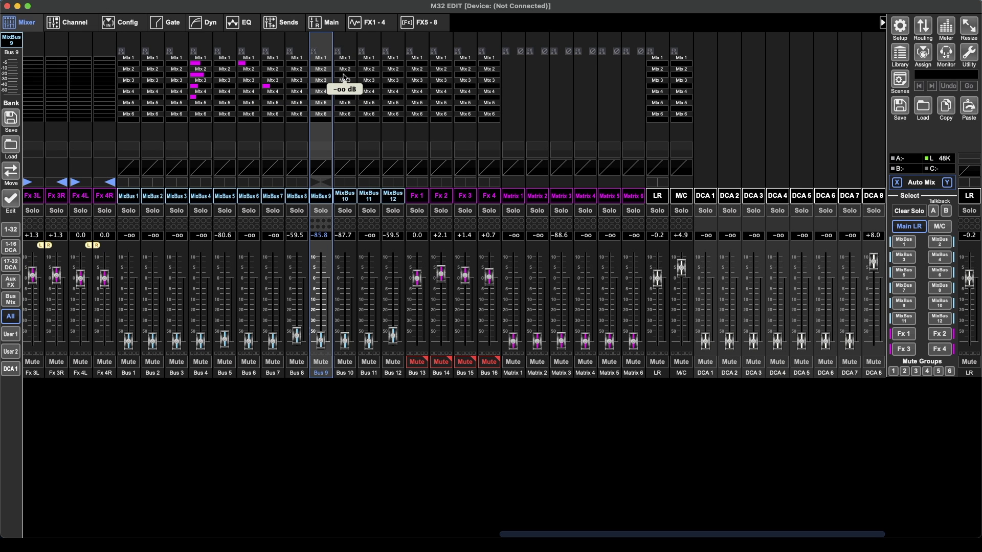
pyautogui.moveTo(343, 77); pyautogui.dragTo(348, 75)
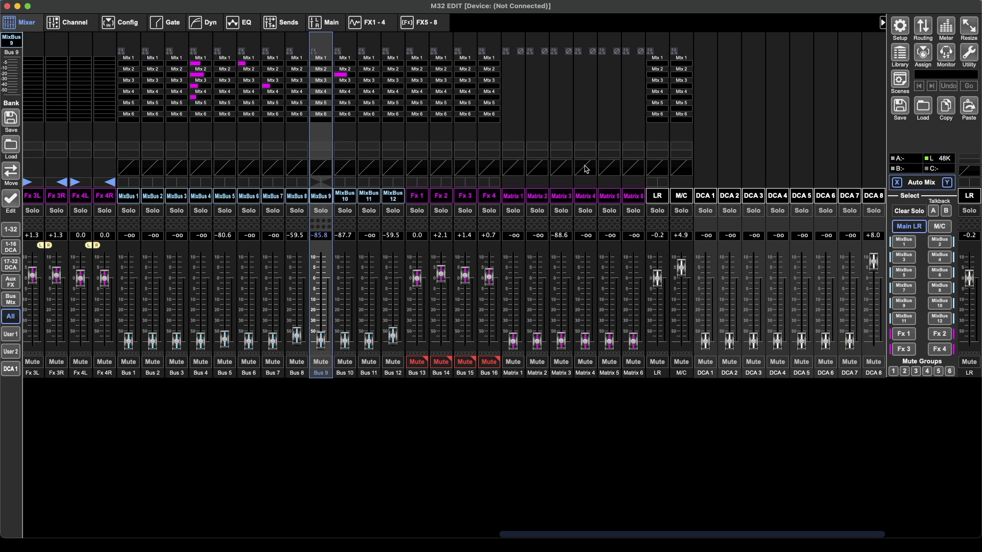
# Step: Select the Matrix 2 strip on the mixer overview
pyautogui.click(542, 199)
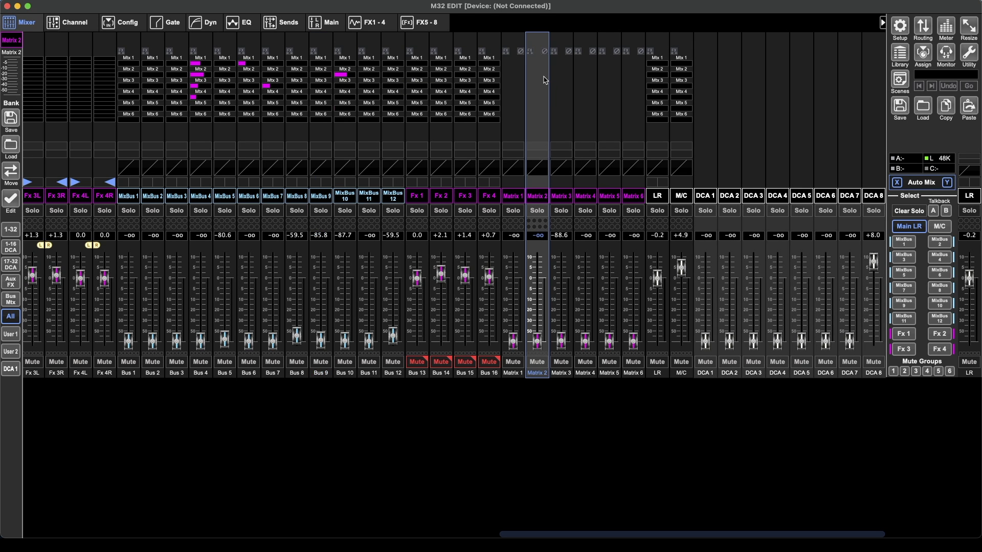